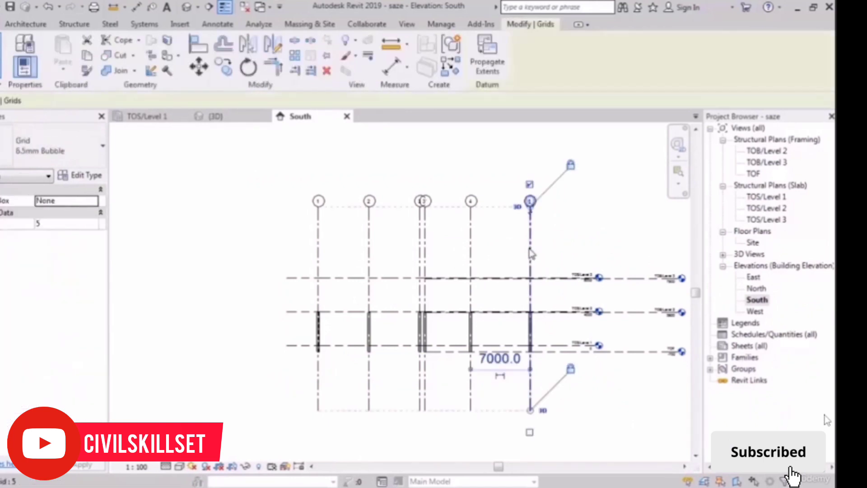
# Shorten the grid lines in the South elevation at both their upper and lower ends and open the default 3D view
pyautogui.moveTo(530, 205); pyautogui.dragTo(531, 255)
pyautogui.scroll(1, 540, 390)
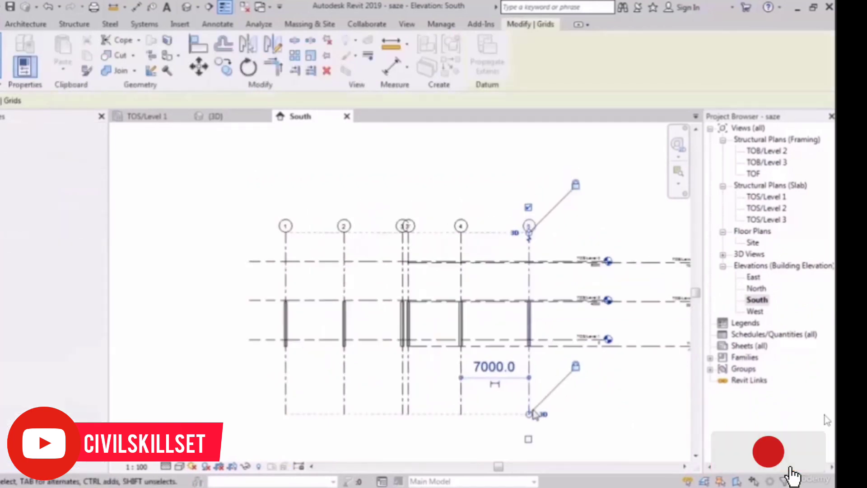
pyautogui.moveTo(530, 414); pyautogui.dragTo(530, 367)
pyautogui.click(594, 409)
pyautogui.moveTo(527, 359); pyautogui.dragTo(479, 337, button='middle')
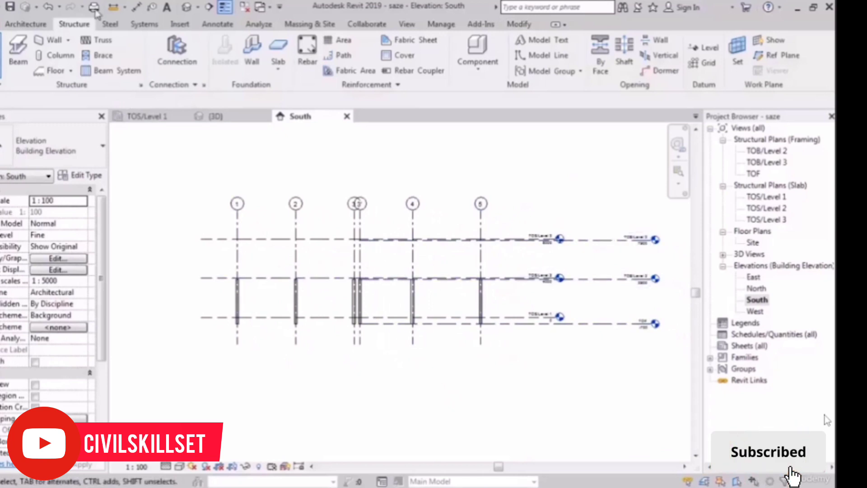
pyautogui.click(187, 7)
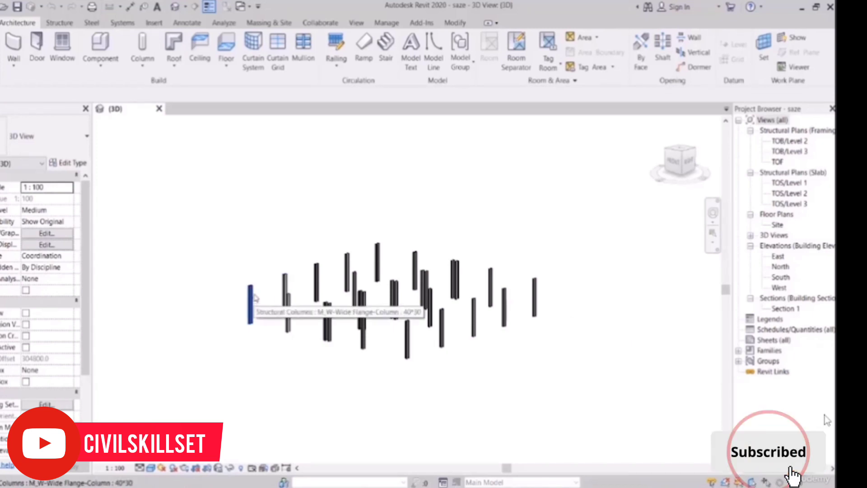
# Try extending all the columns by setting their top level to TOS/Level 3, and undo the change
pyautogui.scroll(2, 484, 318)
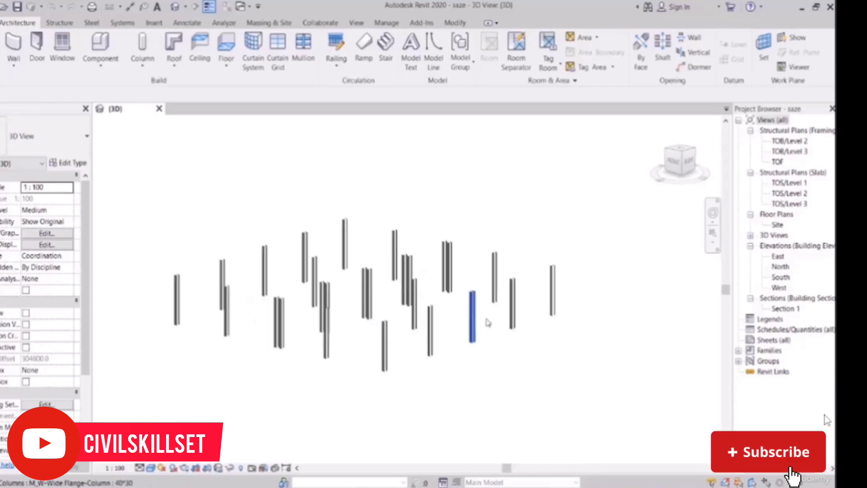
pyautogui.moveTo(606, 210); pyautogui.dragTo(128, 417)
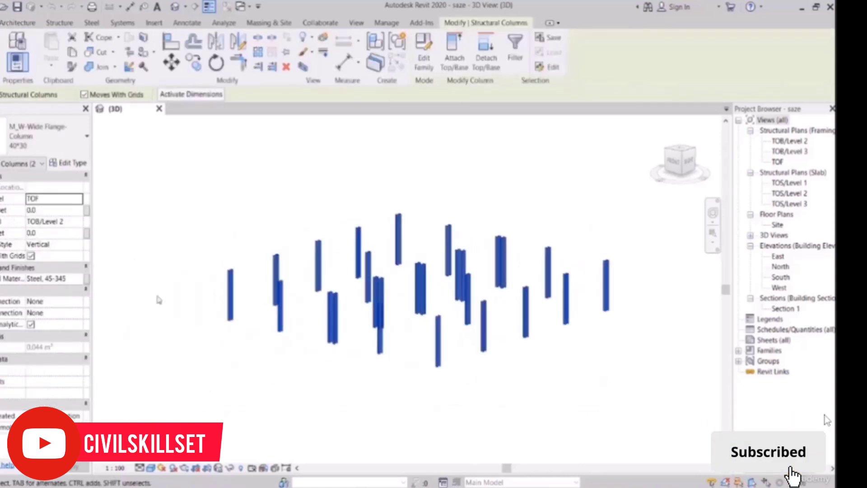
pyautogui.click(78, 222)
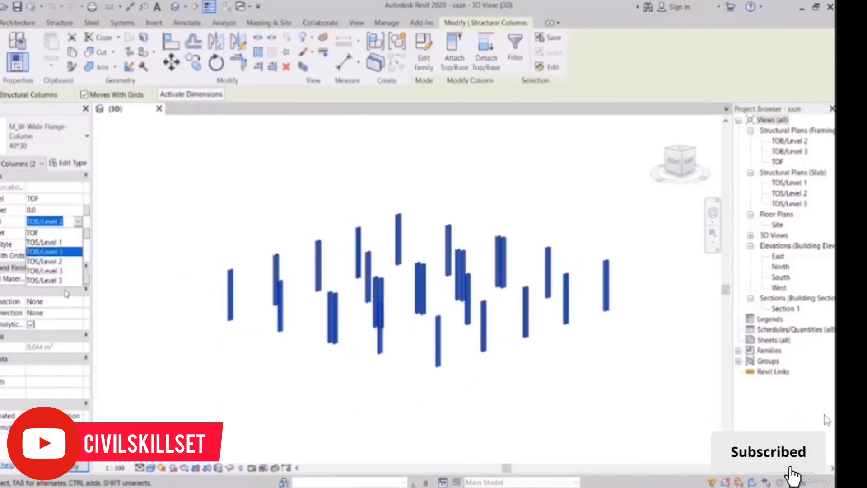
pyautogui.click(50, 280)
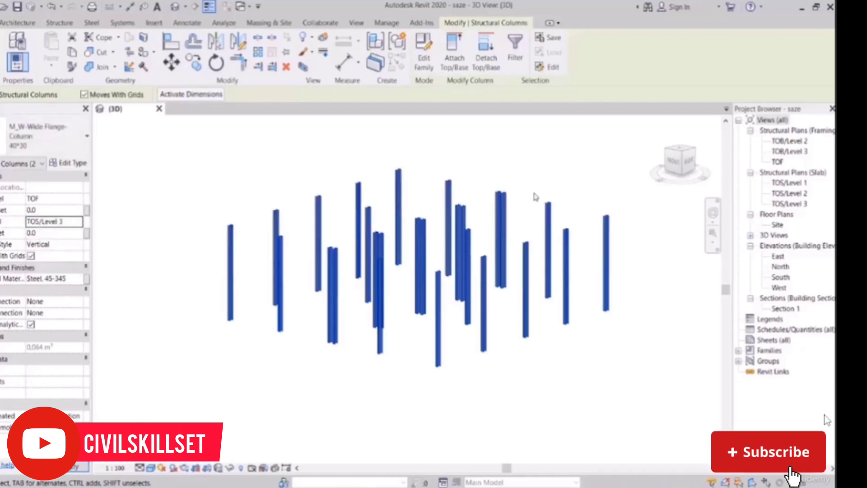
pyautogui.moveTo(493, 220); pyautogui.dragTo(485, 220, button='middle')
pyautogui.hotkey('ctrl', 'z')
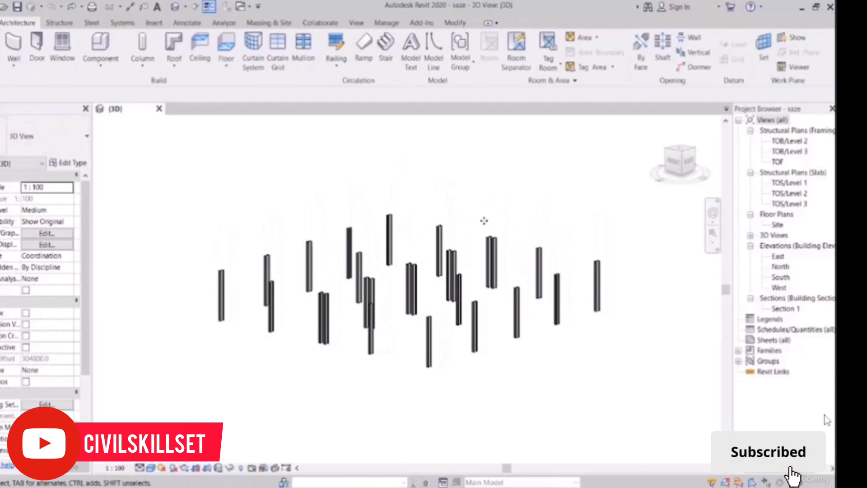
# Select all the columns again, try TOS/Level 3 as their top level, and revert them to the single-storey height
pyautogui.scroll(-2, 485, 221)
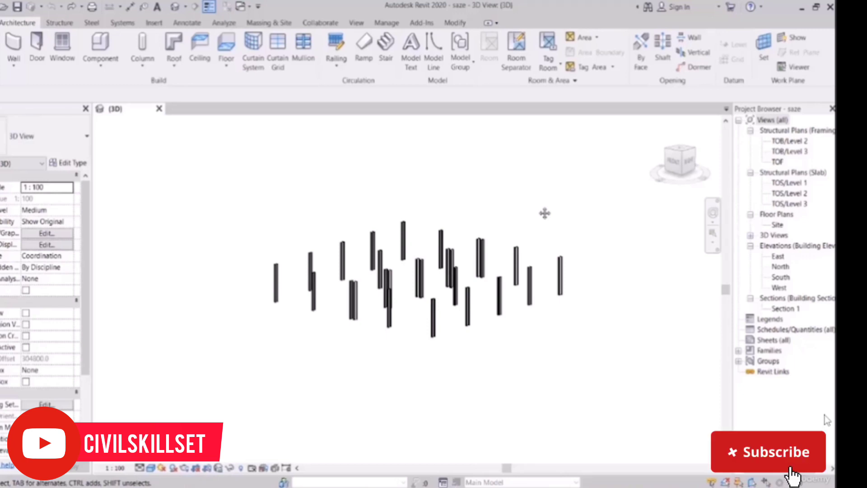
pyautogui.moveTo(595, 205); pyautogui.dragTo(260, 375)
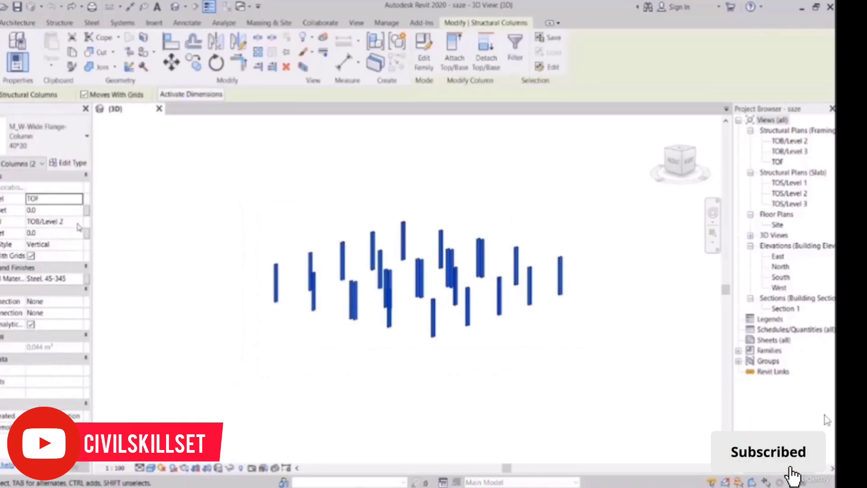
pyautogui.click(78, 223)
pyautogui.click(62, 284)
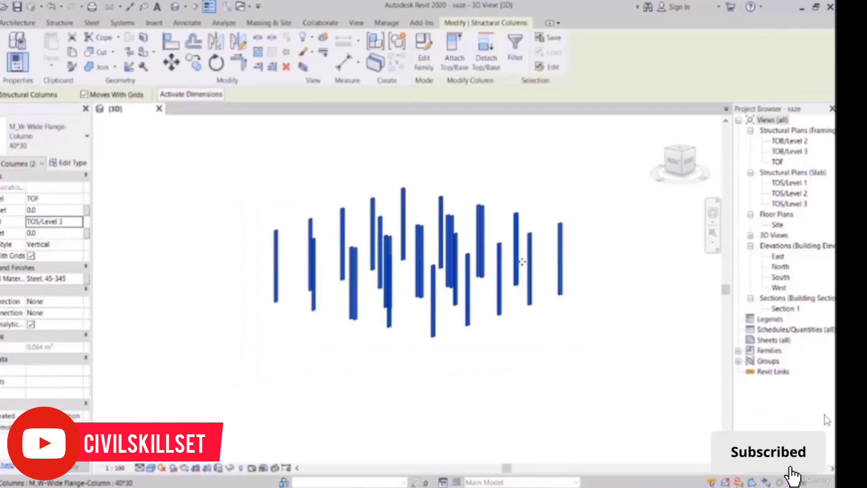
pyautogui.moveTo(497, 261); pyautogui.dragTo(473, 263, button='middle')
pyautogui.hotkey('ctrl', 'z')
pyautogui.moveTo(540, 330); pyautogui.dragTo(537, 326, button='middle')
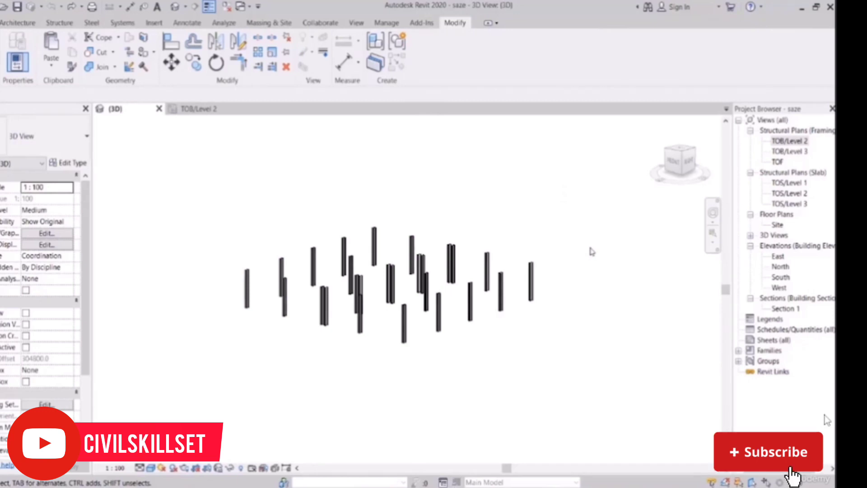
# Select all the columns and examine them from a level and an angled 3D viewpoint
pyautogui.moveTo(588, 210); pyautogui.dragTo(178, 397)
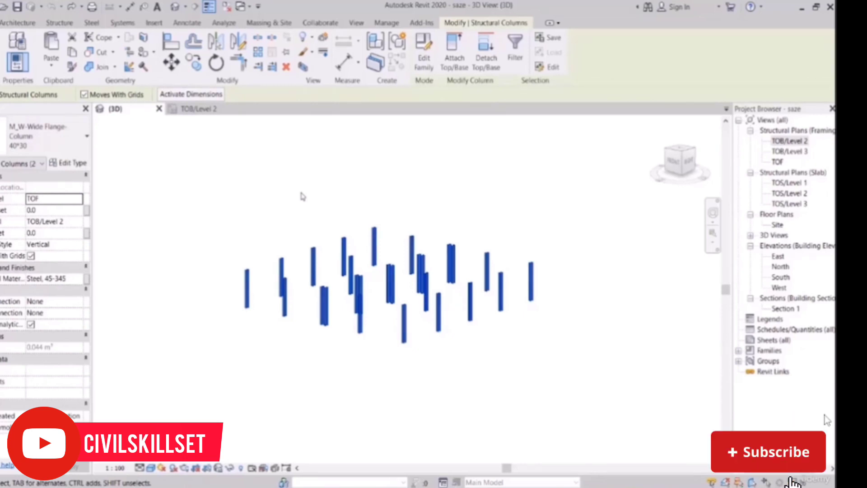
pyautogui.scroll(2, 273, 278)
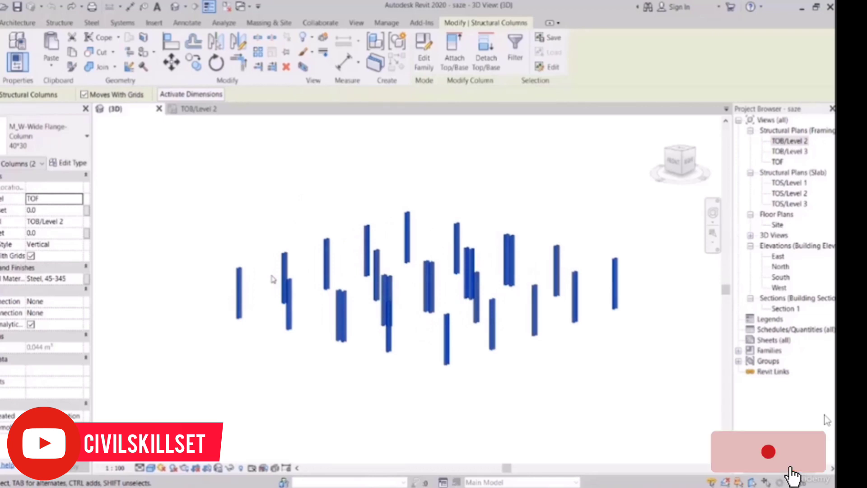
pyautogui.keyDown('shift'); pyautogui.moveTo(273, 278); pyautogui.dragTo(312, 236, button='middle'); pyautogui.keyUp('shift')
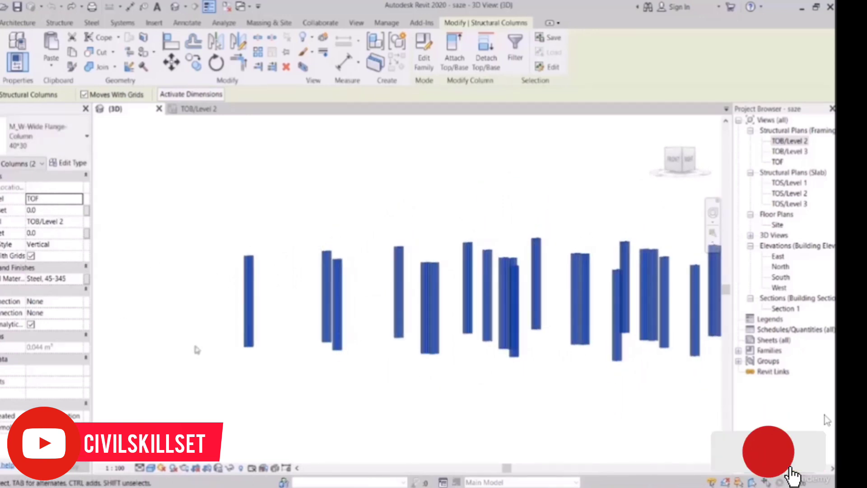
pyautogui.scroll(-2, 195, 350)
pyautogui.moveTo(256, 298); pyautogui.dragTo(274, 325, button='middle')
pyautogui.scroll(1, 278, 276)
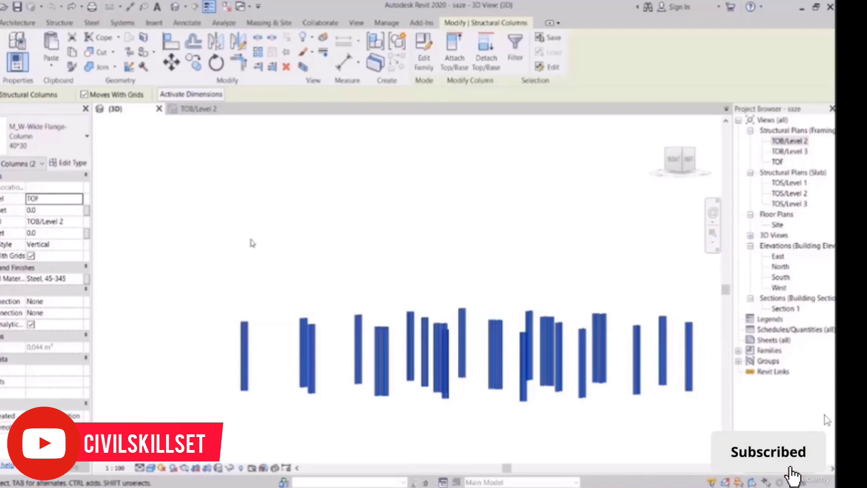
pyautogui.keyDown('shift'); pyautogui.moveTo(222, 236); pyautogui.dragTo(316, 282, button='middle'); pyautogui.keyUp('shift')
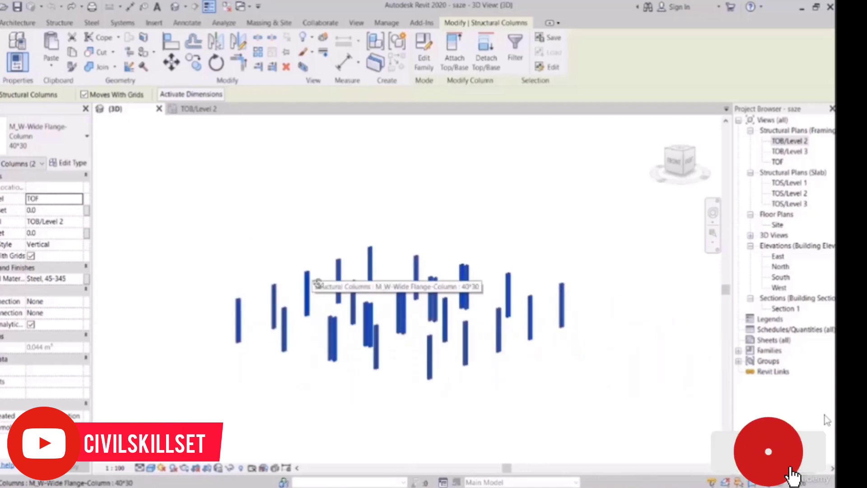
pyautogui.scroll(4, 265, 306)
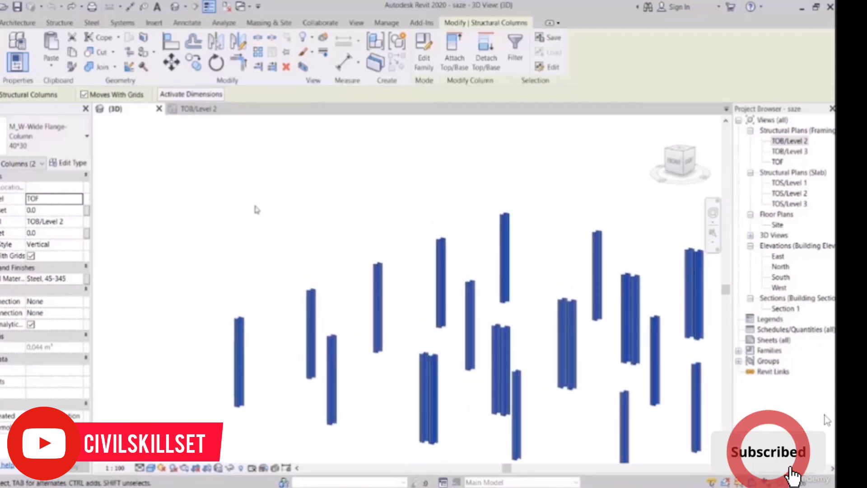
pyautogui.scroll(-2, 189, 226)
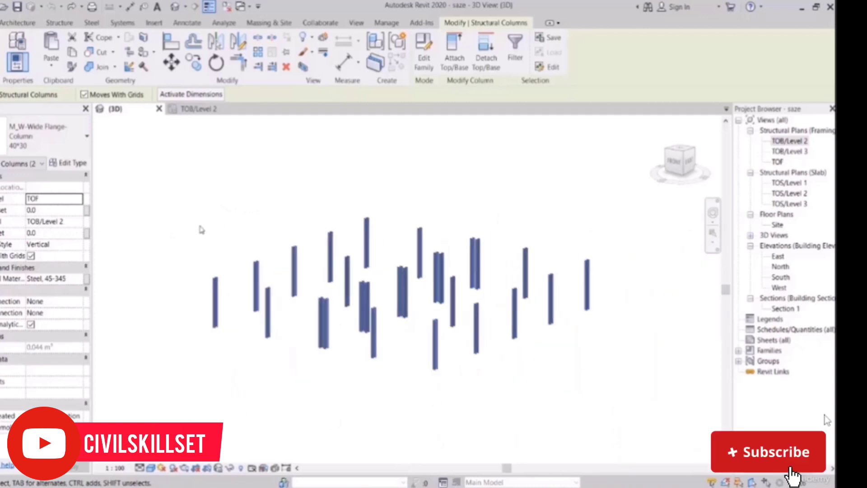
pyautogui.click(180, 195)
# Try pasting the copied columns aligned to the selected level TOB/Level 2, and undo the paste
pyautogui.click(51, 64)
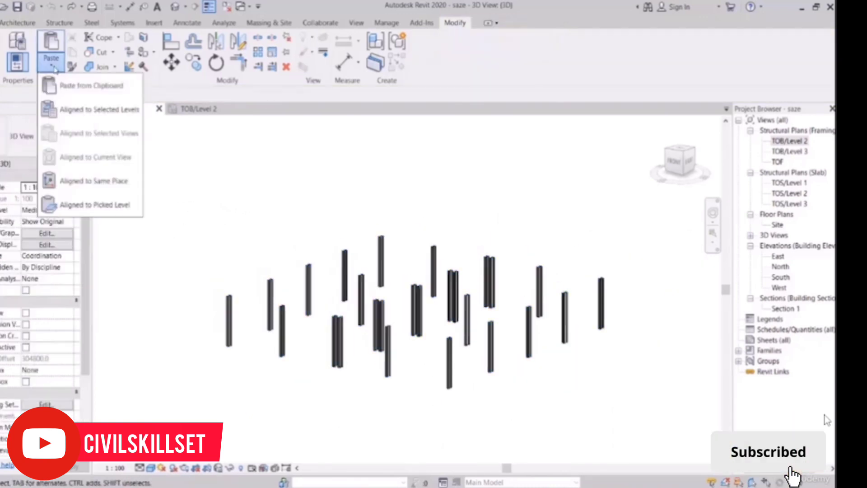
pyautogui.click(93, 109)
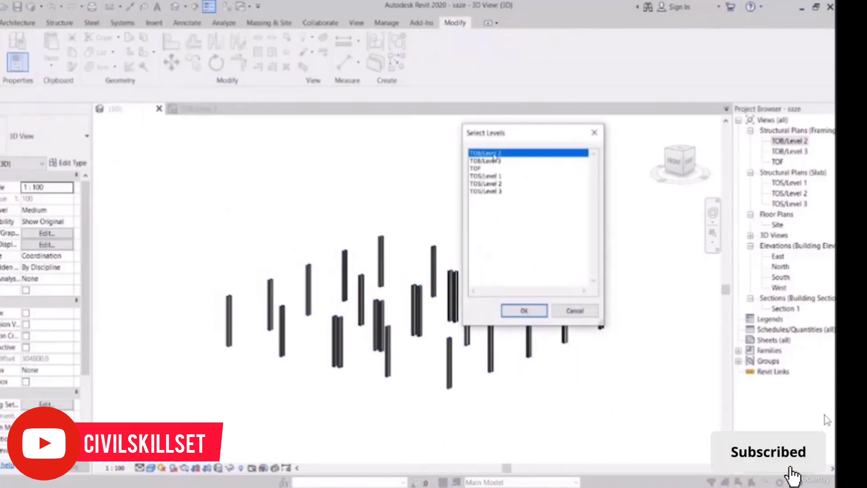
pyautogui.click(525, 311)
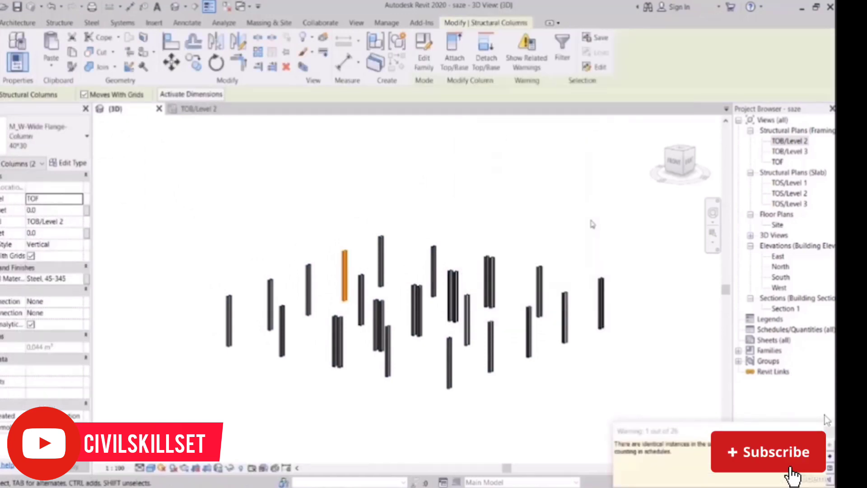
pyautogui.moveTo(569, 235); pyautogui.dragTo(536, 236, button='middle')
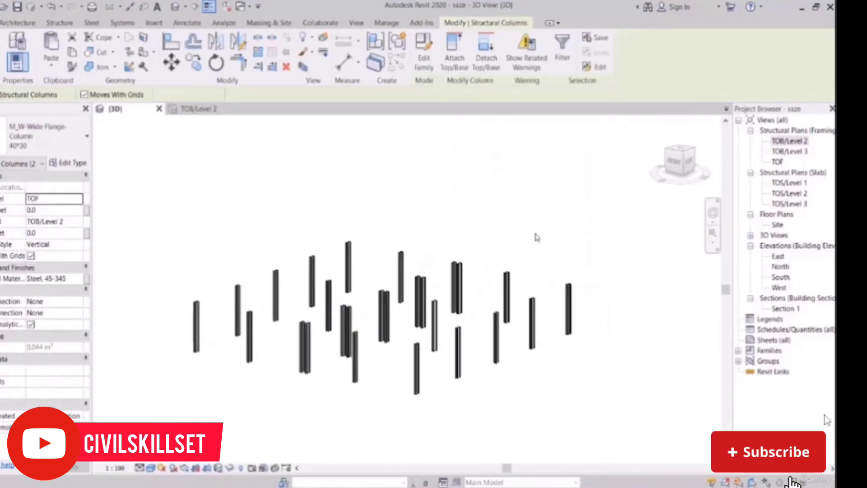
pyautogui.hotkey('ctrl', 'z')
# Try pasting the copied columns aligned to a selected level so they span from TOB/Level 2 to TOB/Level 3
pyautogui.moveTo(516, 271); pyautogui.dragTo(496, 263, button='middle')
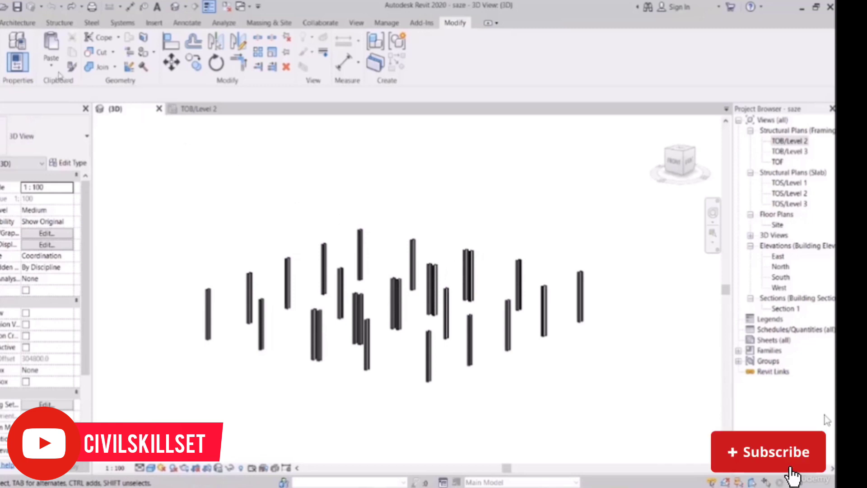
pyautogui.click(51, 63)
pyautogui.click(93, 109)
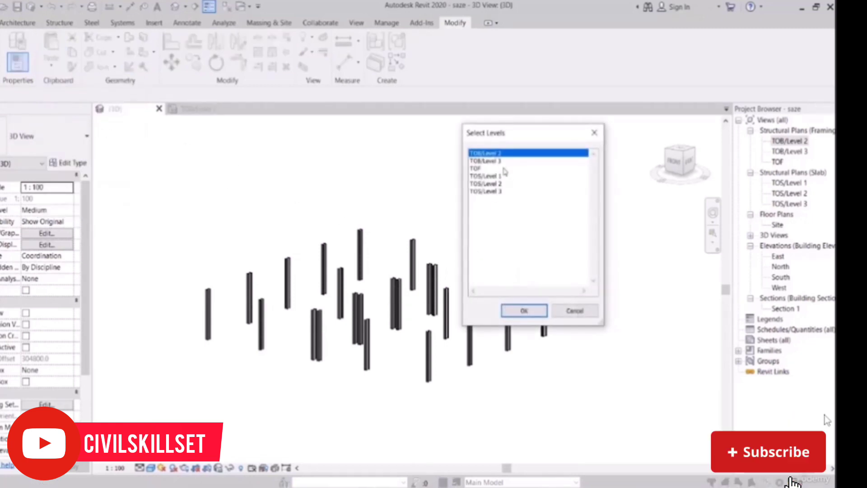
pyautogui.click(527, 311)
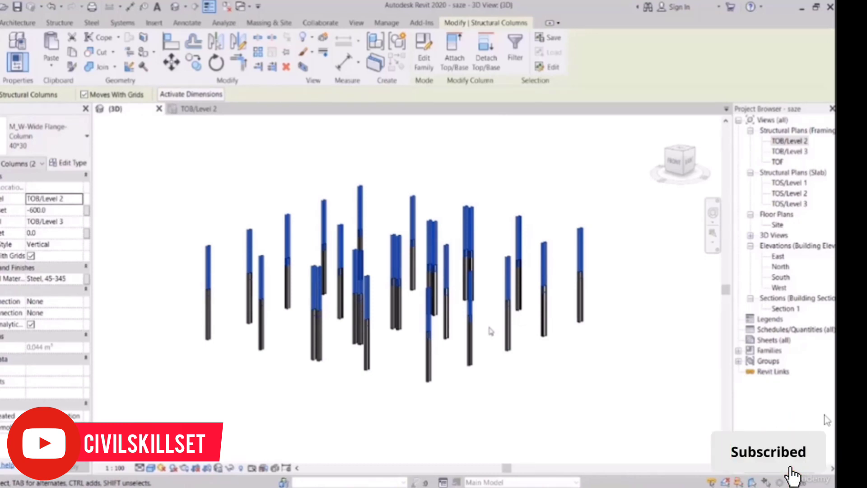
pyautogui.moveTo(460, 323); pyautogui.dragTo(452, 312, button='middle')
pyautogui.keyDown('shift'); pyautogui.moveTo(535, 251); pyautogui.dragTo(546, 254, button='middle'); pyautogui.keyUp('shift')
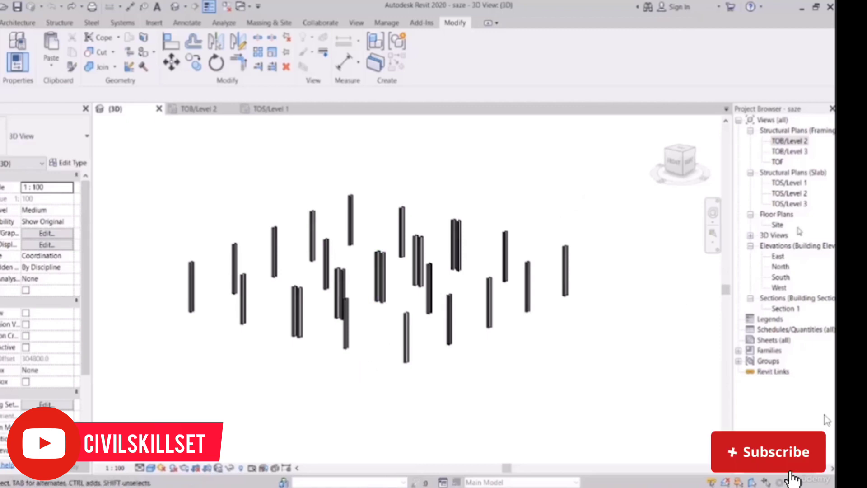
# Open the TOF framing plan and select all the columns on the larger grid
pyautogui.doubleClick(778, 162)
pyautogui.moveTo(340, 261); pyautogui.dragTo(401, 286, button='middle')
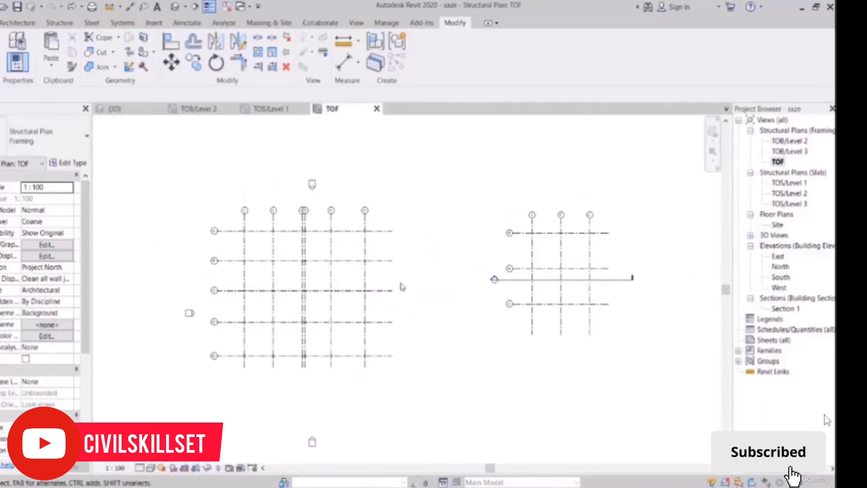
pyautogui.moveTo(310, 319); pyautogui.dragTo(383, 381)
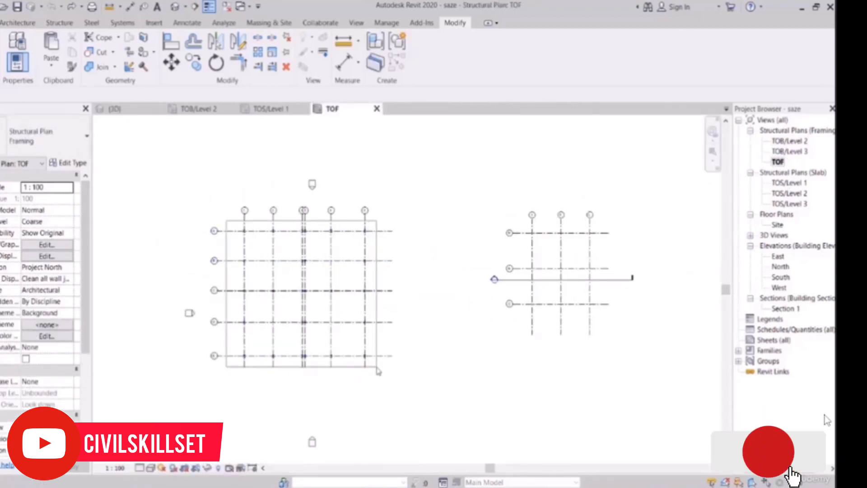
pyautogui.moveTo(430, 214); pyautogui.dragTo(430, 232, button='middle')
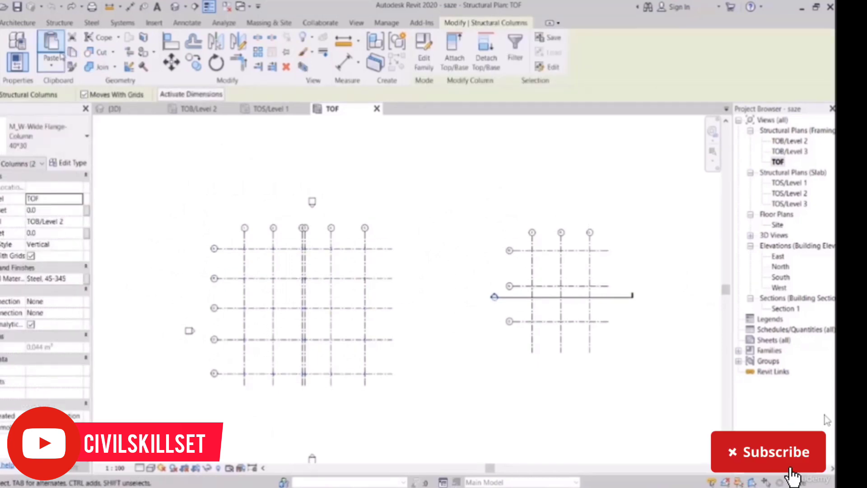